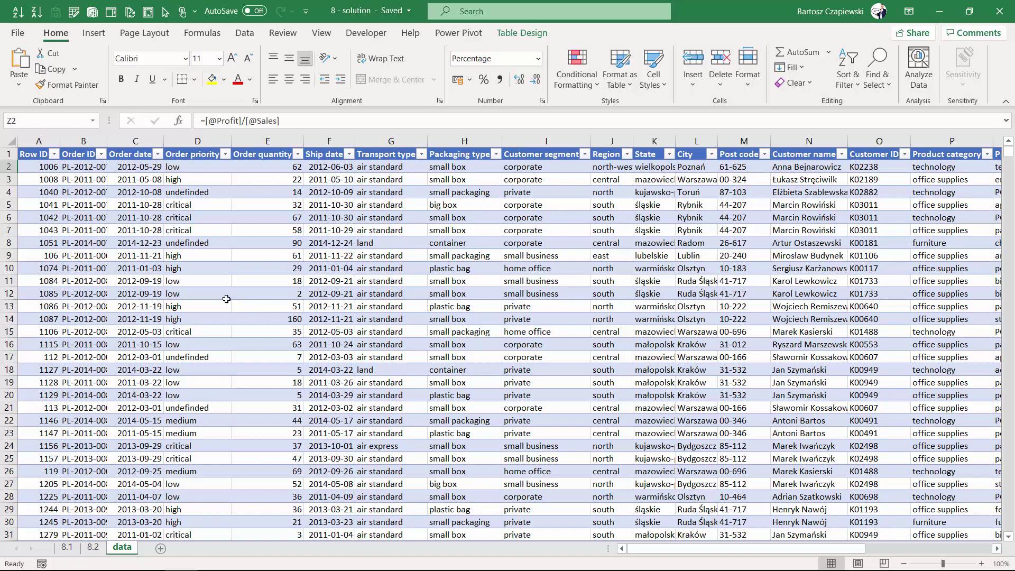
Create a pivot table of the order data on a new sheet with Order date in Rows.
left_click(211, 179)
left_click(89, 33)
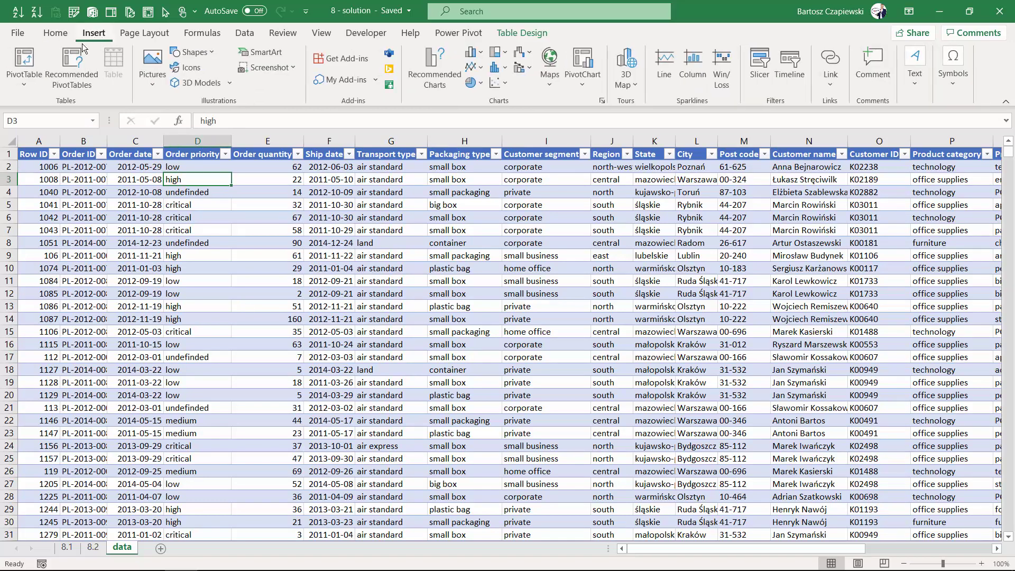
left_click(23, 61)
left_click(544, 359)
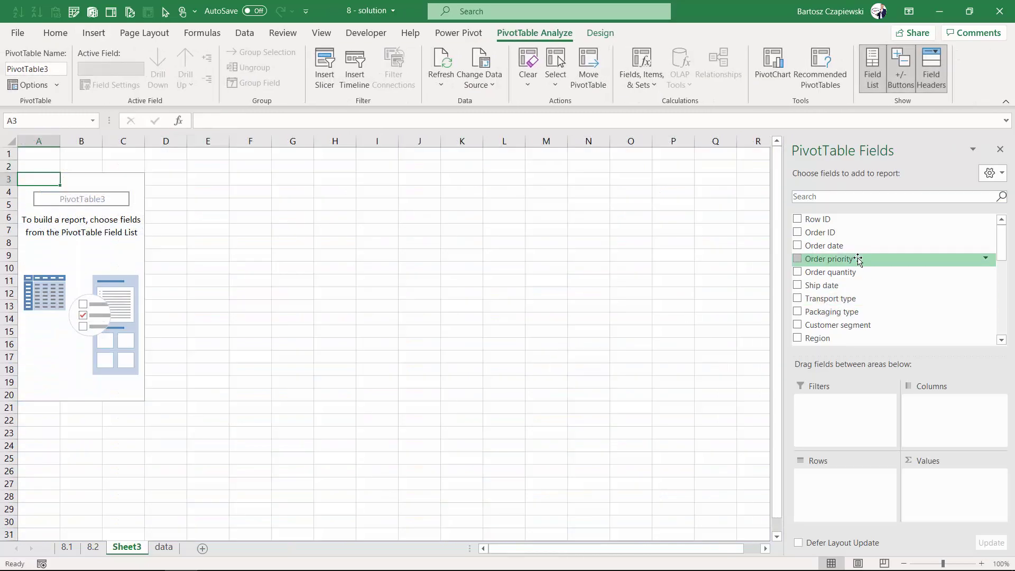
left_click_drag(833, 245, 581, 402)
Check the date grouping, then remove Order date and Quarters so only Years 2011–2014 remain.
left_click(46, 193)
right_click(47, 193)
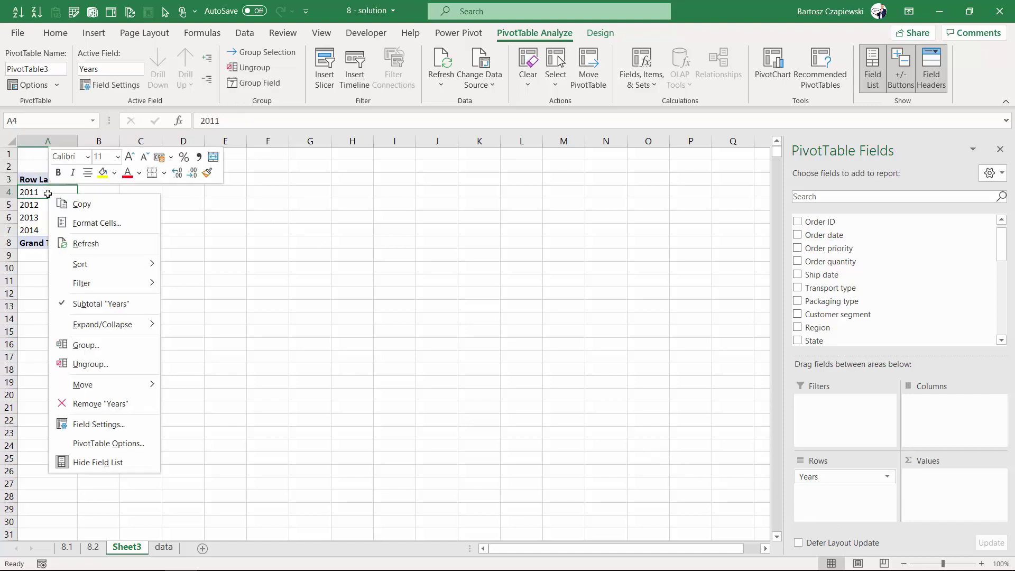
left_click(102, 344)
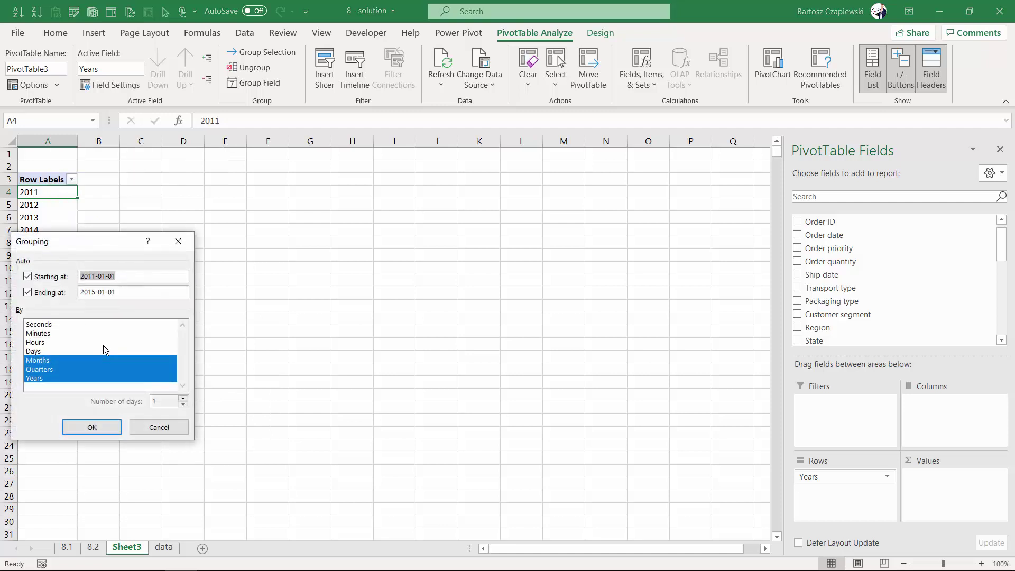
left_click(158, 426)
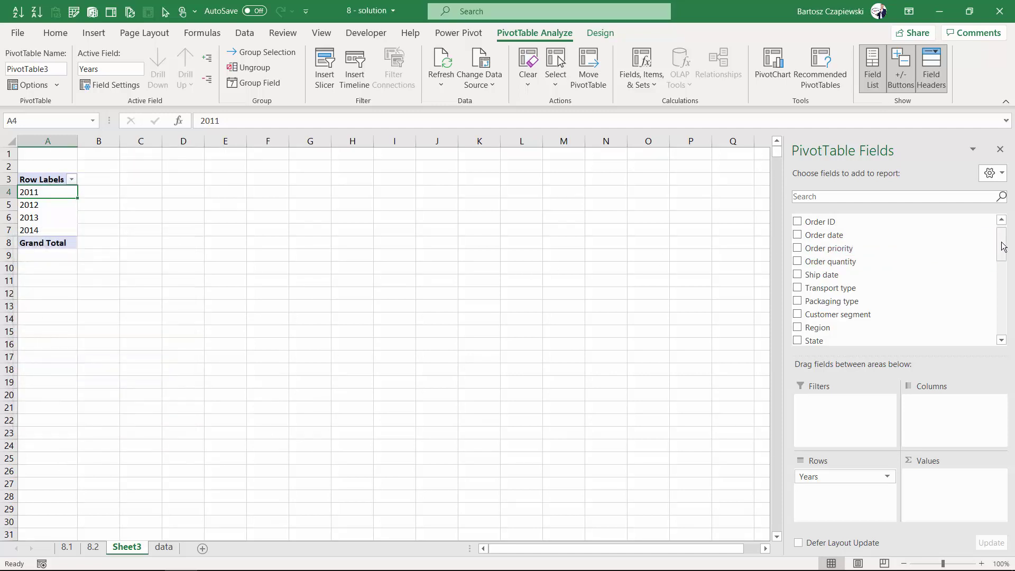
left_click_drag(1003, 244, 1007, 304)
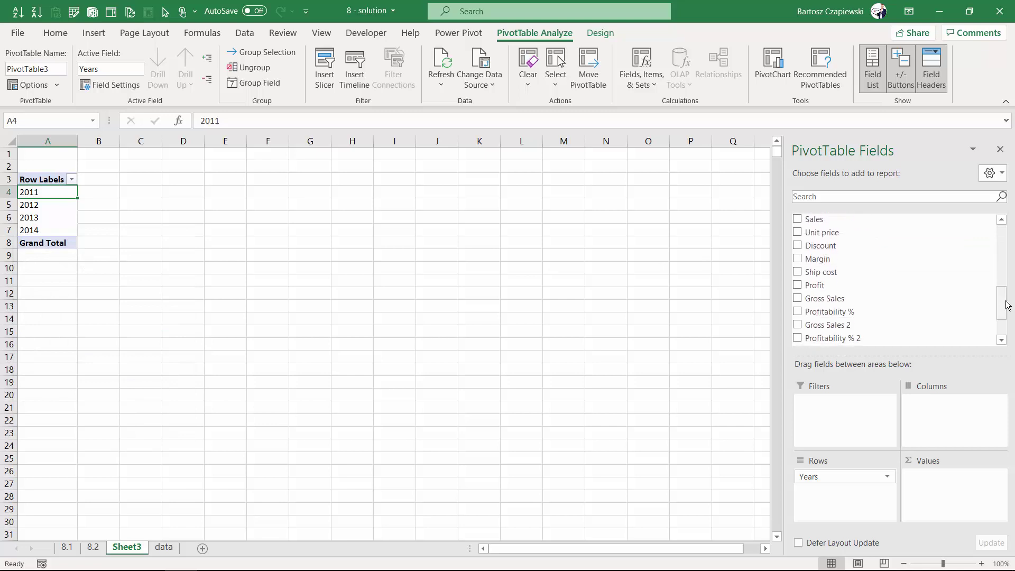
Sum Profit per year, formatted as Number with 1000 separator and 0 decimal places.
left_click_drag(840, 286, 929, 479)
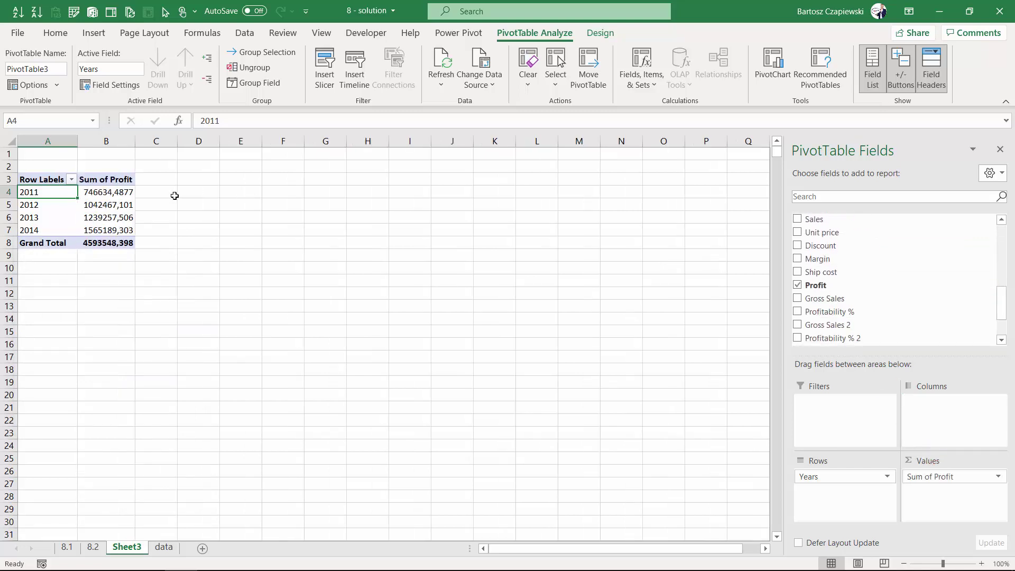
right_click(112, 199)
left_click(162, 239)
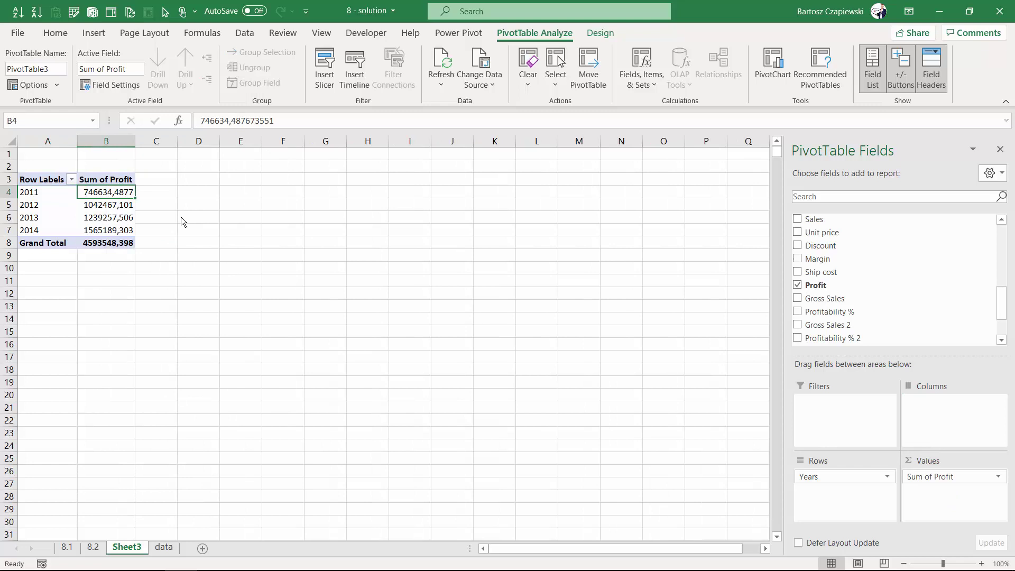
left_click(27, 132)
left_click_drag(134, 71, 256, 86)
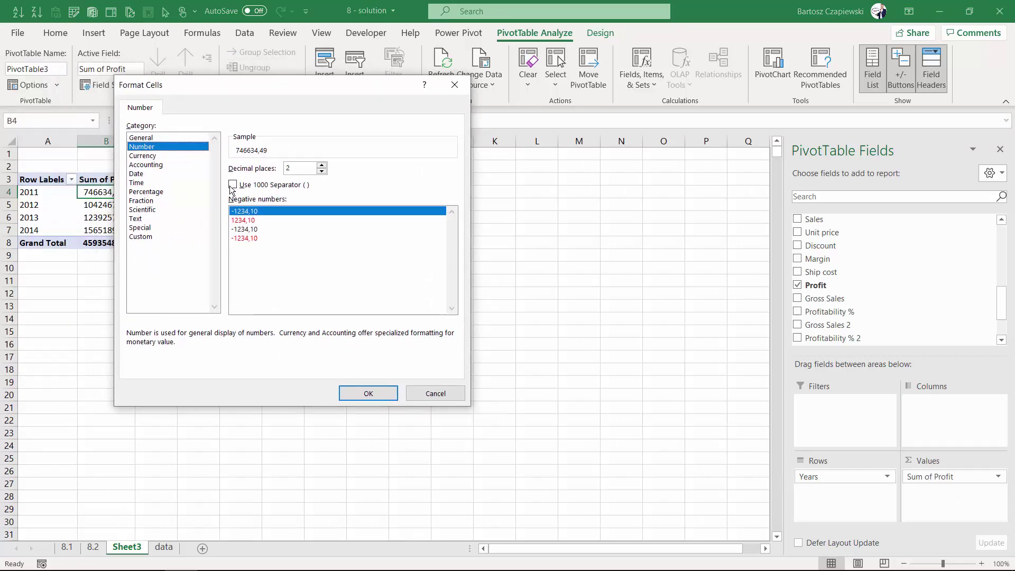
left_click(233, 185)
double_click(320, 172)
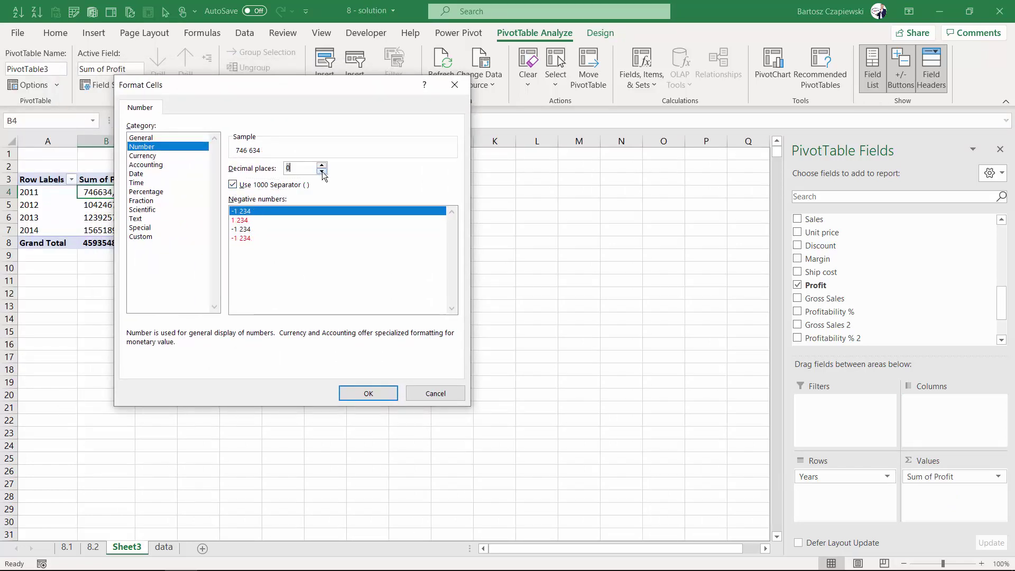
left_click(366, 392)
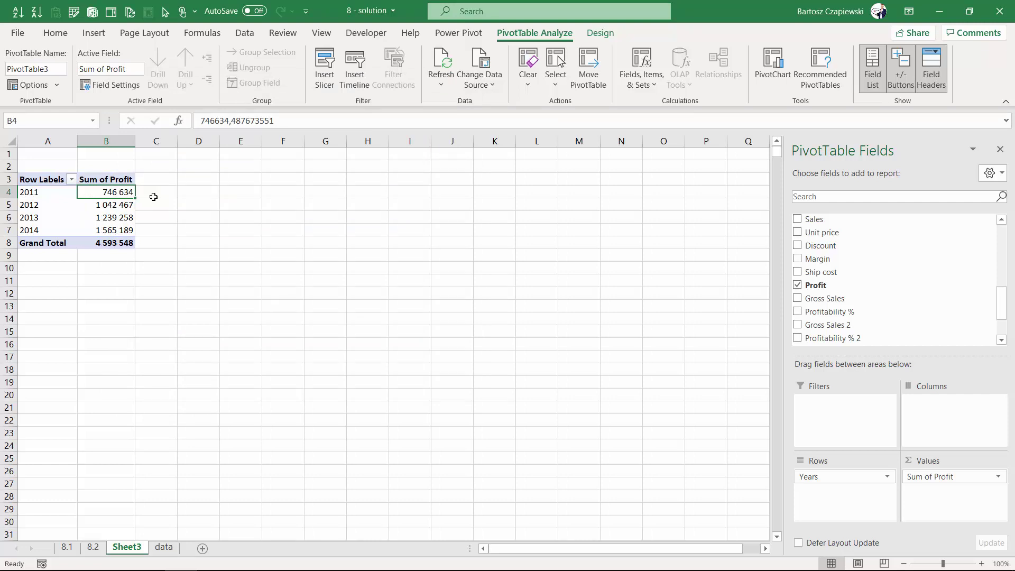
mouse_move(125, 199)
Start a new calculated field named 'Tax amount' and clear its default formula.
left_click(644, 83)
left_click(693, 105)
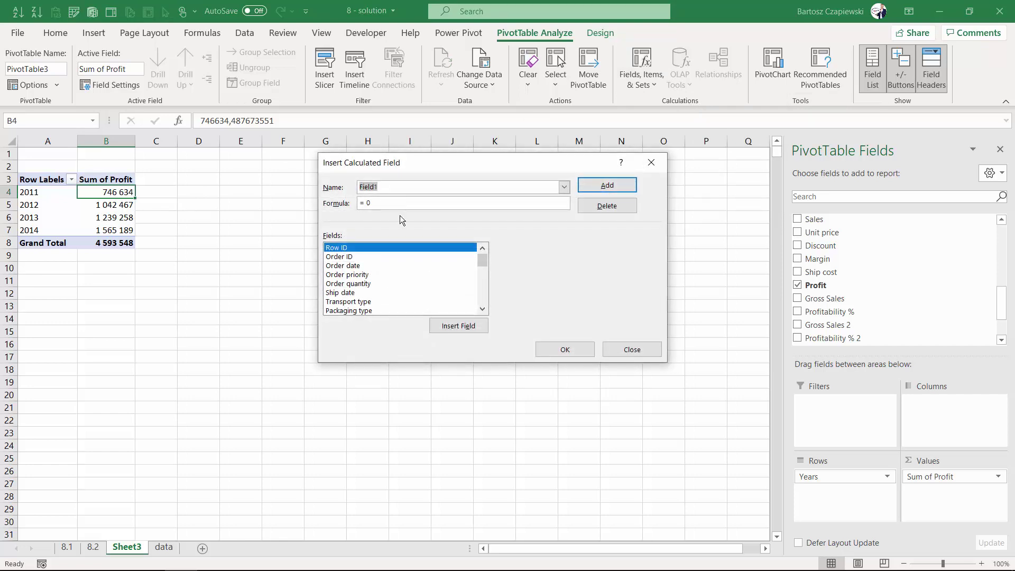
type("Tax amount")
left_click(386, 201)
key("BackSpace")
Enter the formula =round(Profit*0,19;0) and add Tax amount to the pivot.
type("round(")
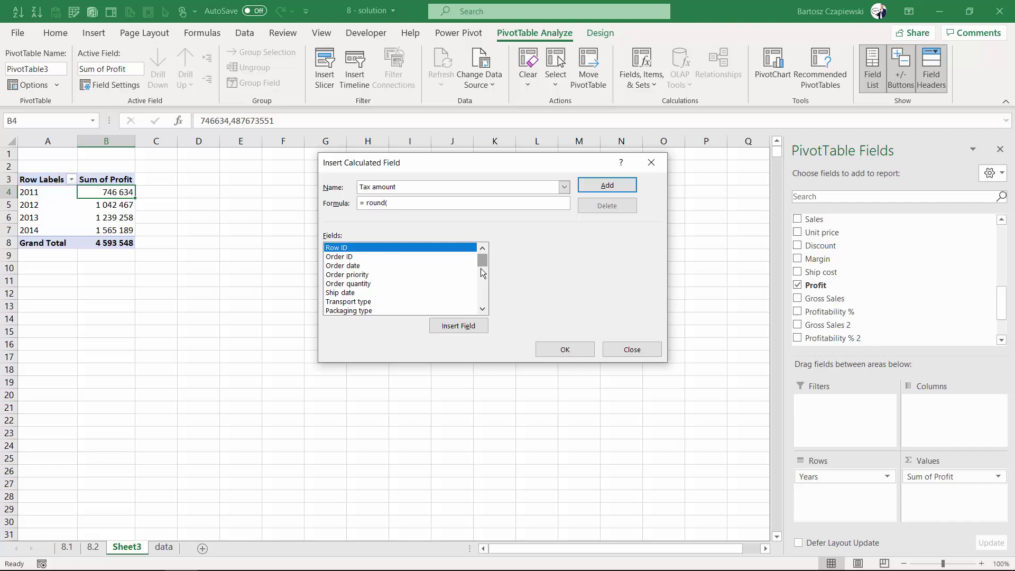
left_click_drag(482, 272, 482, 309)
left_click(338, 248)
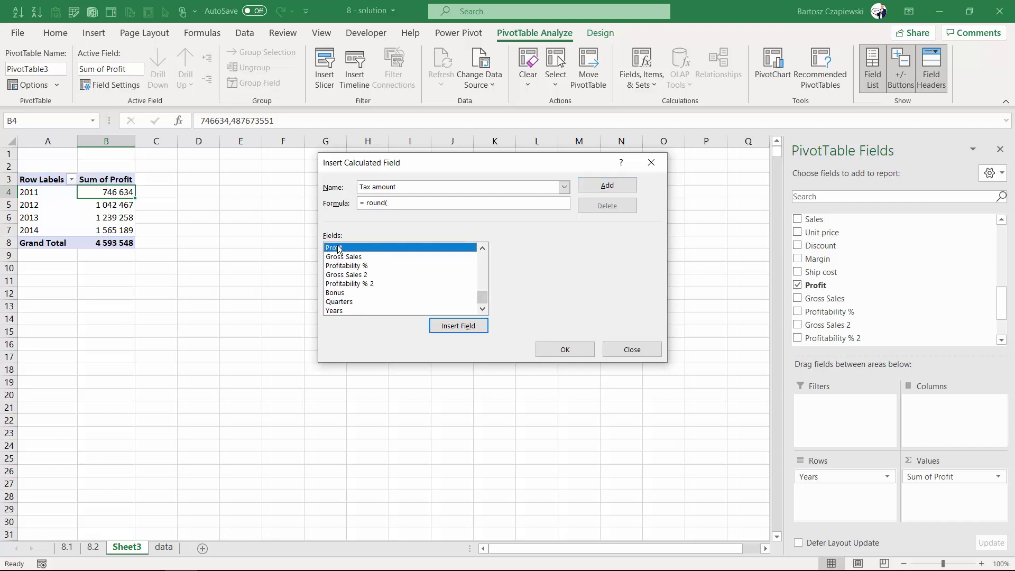
double_click(337, 248)
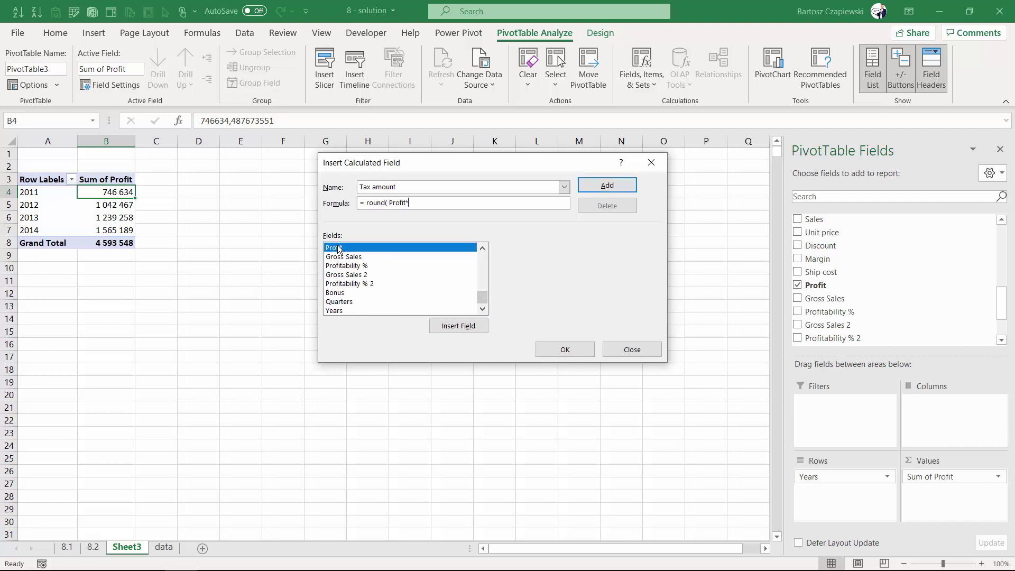
type("*0,19;0)")
left_click(606, 186)
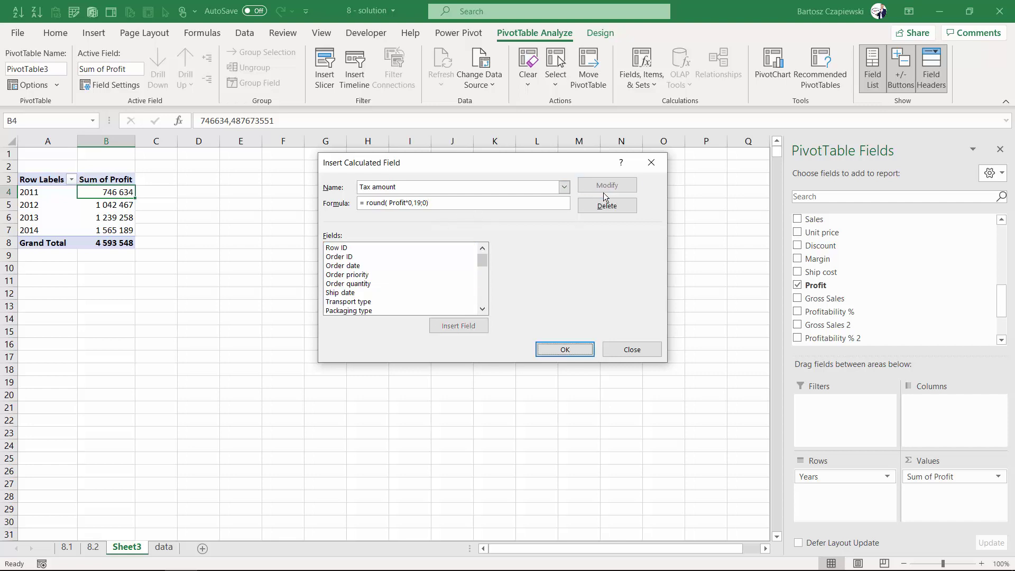
left_click(570, 351)
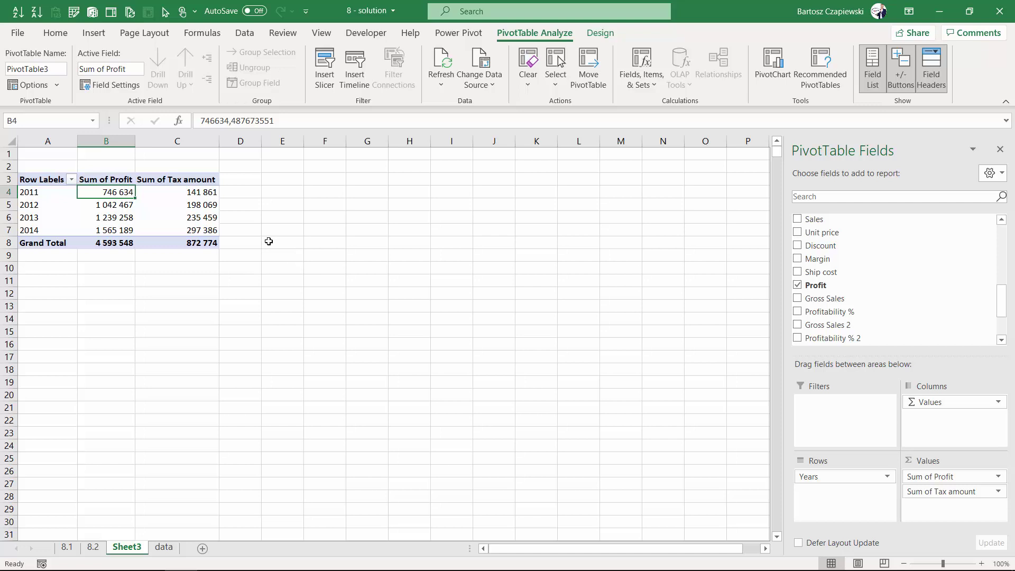
Enter =SUM(C4:C7) in D4 as a check sum and compare it with the B8 Grand Total.
key("Right")
key("Right")
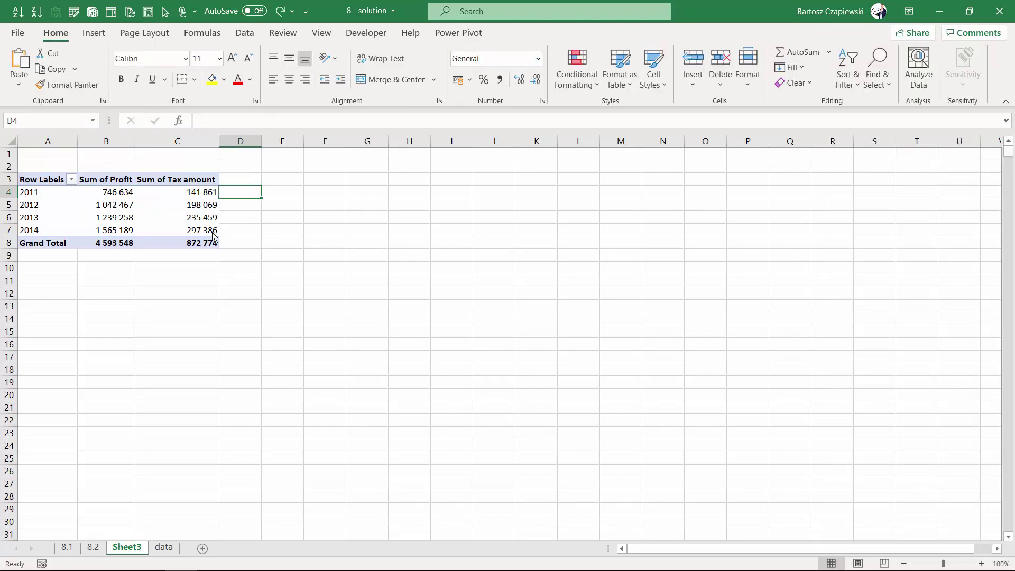
type("=sum")
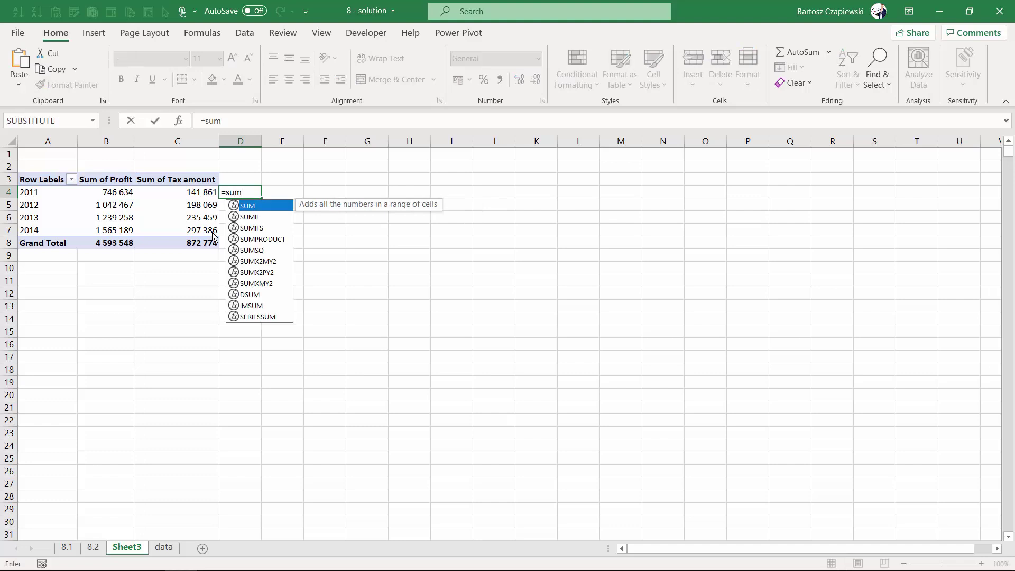
key("Tab")
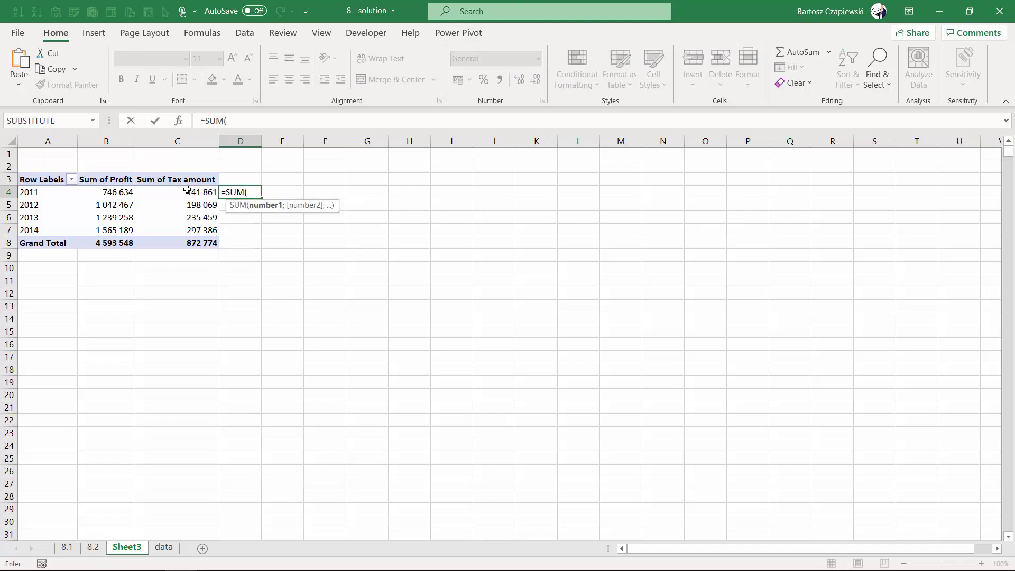
left_click_drag(186, 190, 191, 233)
type(")")
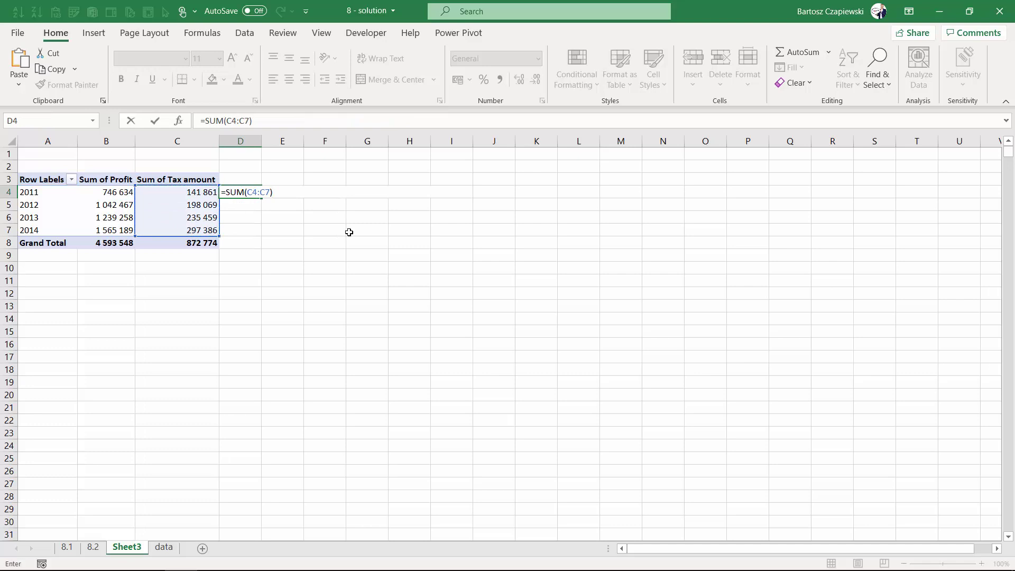
key("Return")
key("Up")
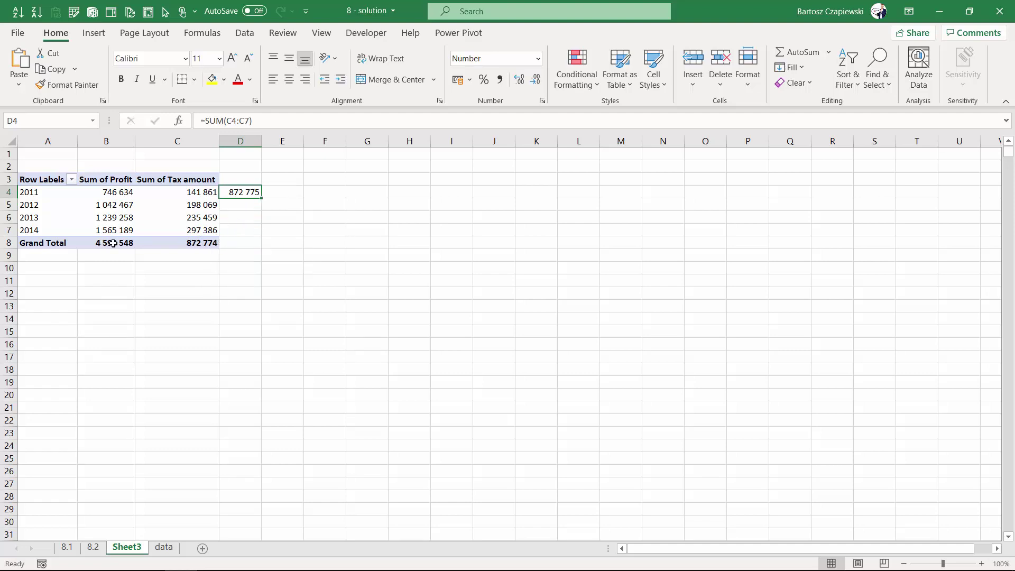
mouse_move(115, 244)
left_click(117, 241)
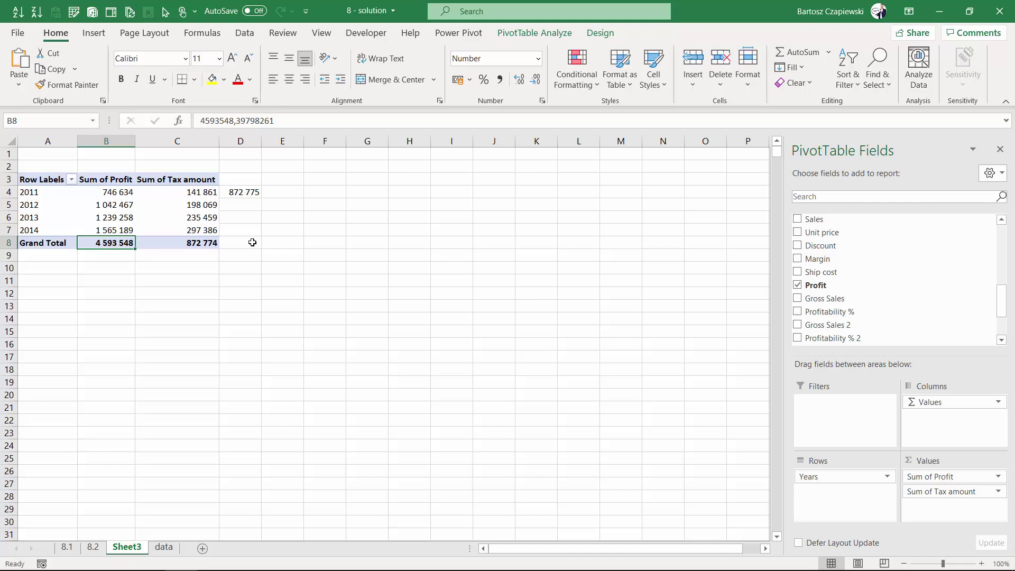
Clear the D4 check sum and set the pivot's Grand Totals to Off for Rows and Columns.
left_click(255, 193)
left_click(198, 198)
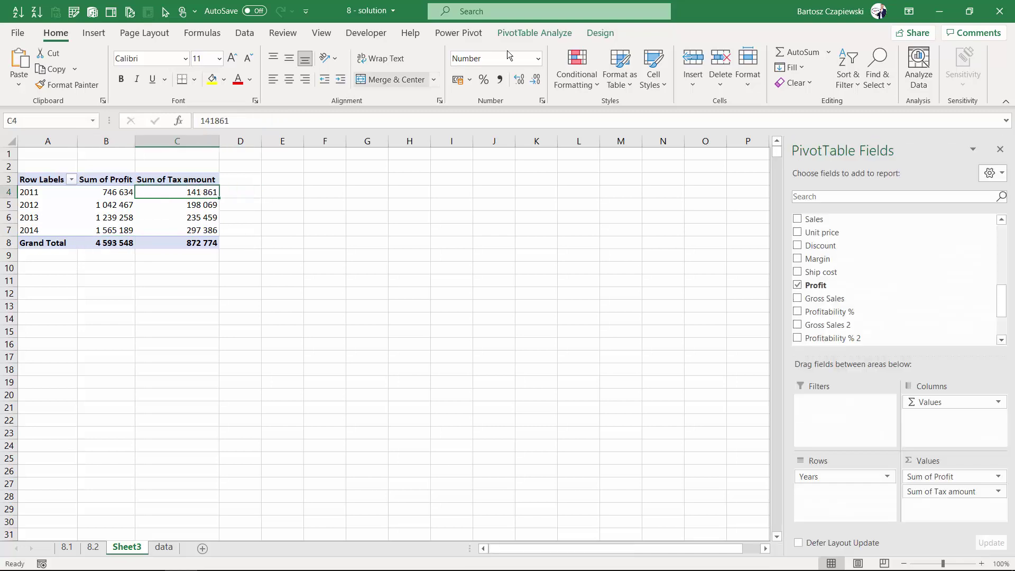
left_click(549, 33)
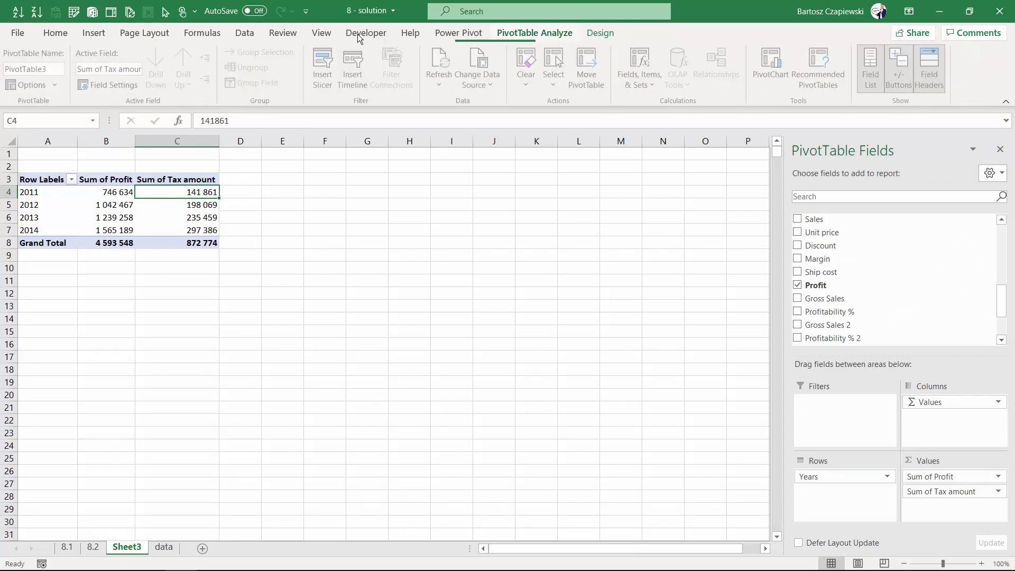
left_click(587, 33)
left_click(53, 79)
left_click(87, 110)
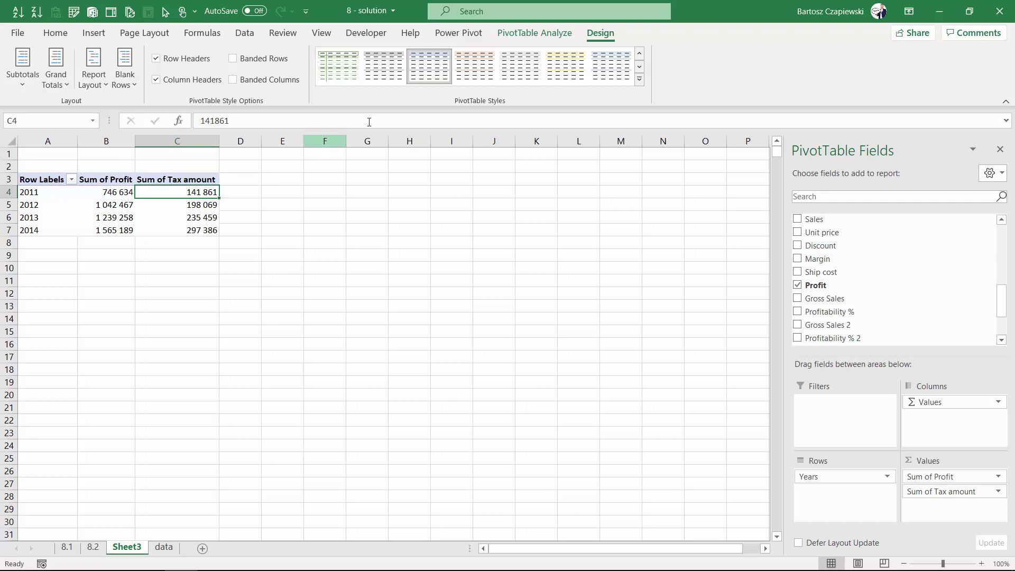
left_click(530, 34)
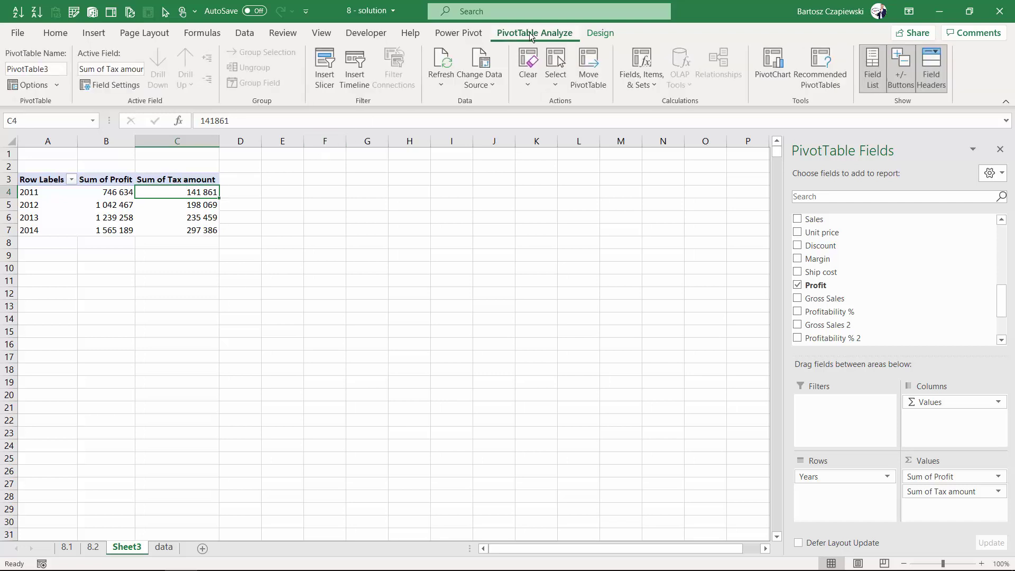
Show the Fields, Items & Sets menu in the PivotTable Analyze Calculations group.
left_click(643, 85)
left_click(217, 192)
scroll(851, 233, "down", 2)
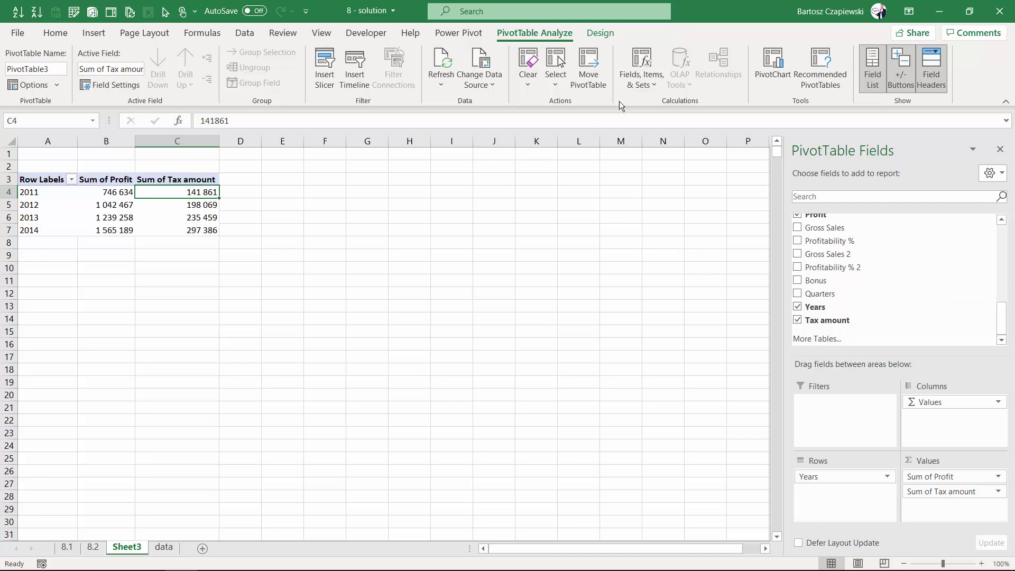
left_click(640, 90)
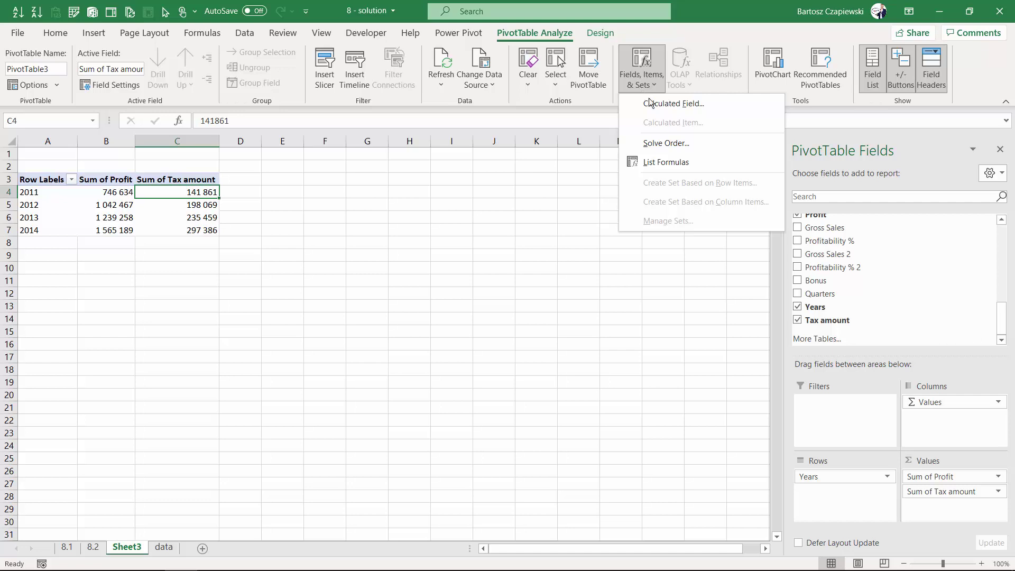
List the pivot's formulas on a new Sheet4 and review the Gross Sales 2 and Tax amount entries.
left_click(686, 163)
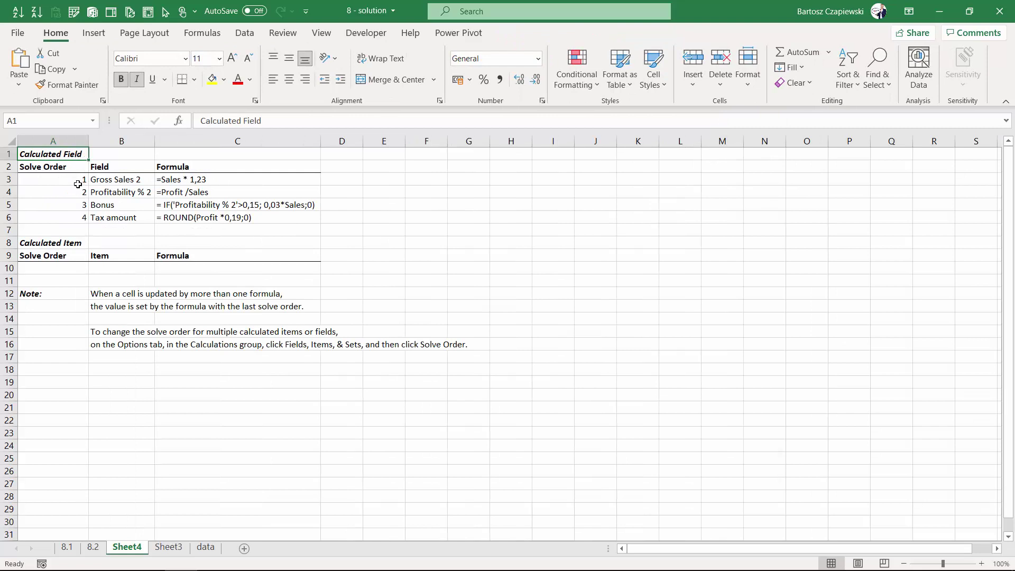
left_click(220, 179)
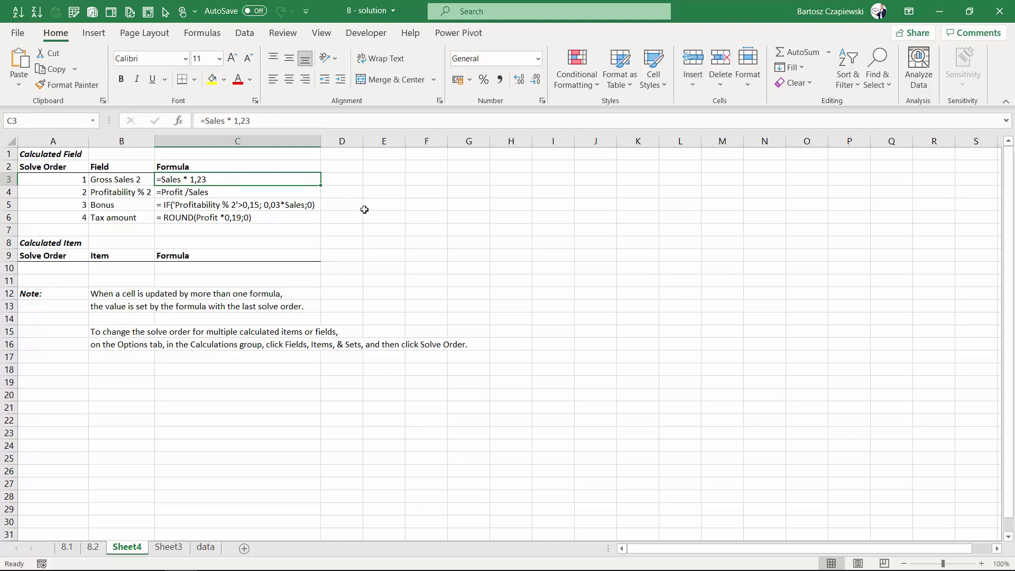
left_click(317, 219)
left_click(63, 243)
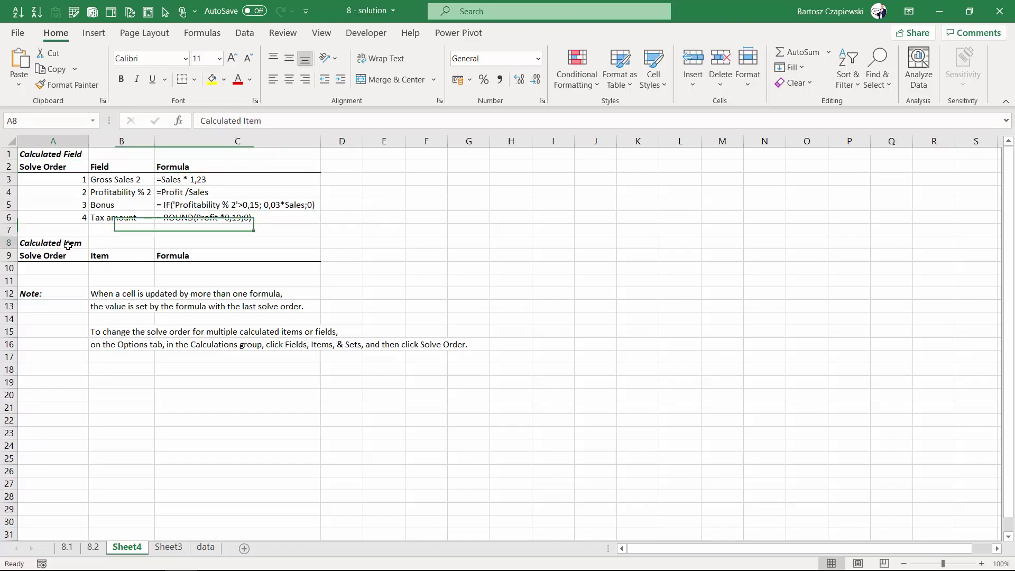